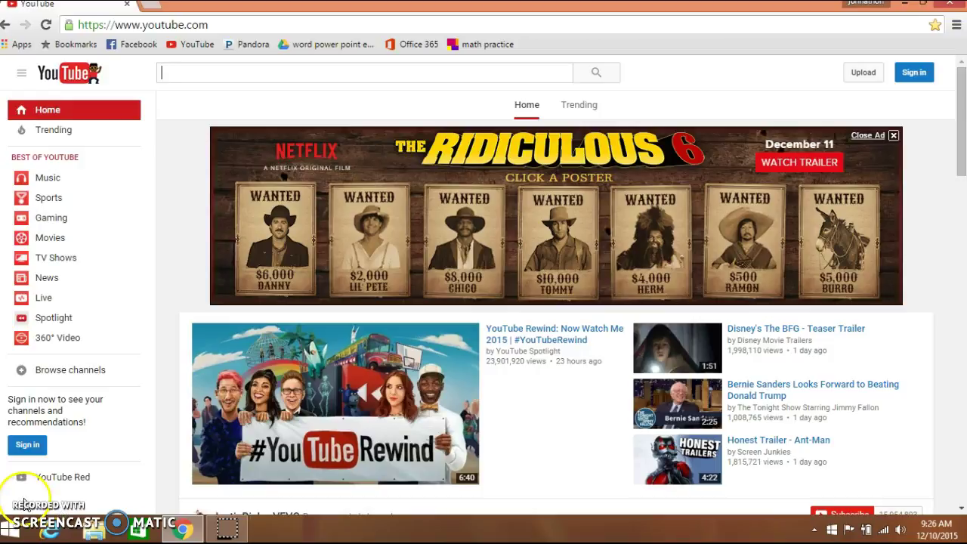
- Start signing in to YouTube and choose a saved account on the Choose an account page
click(48, 473)
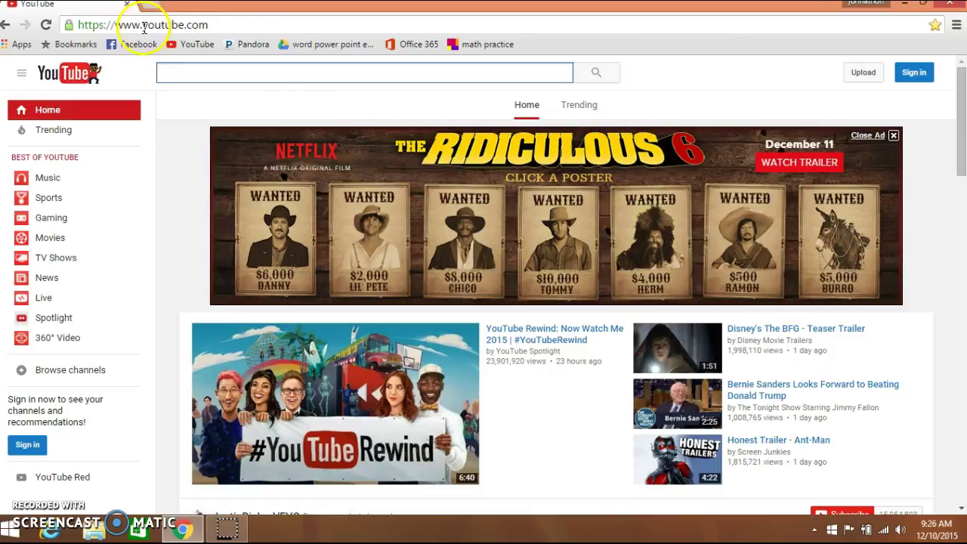
click(916, 73)
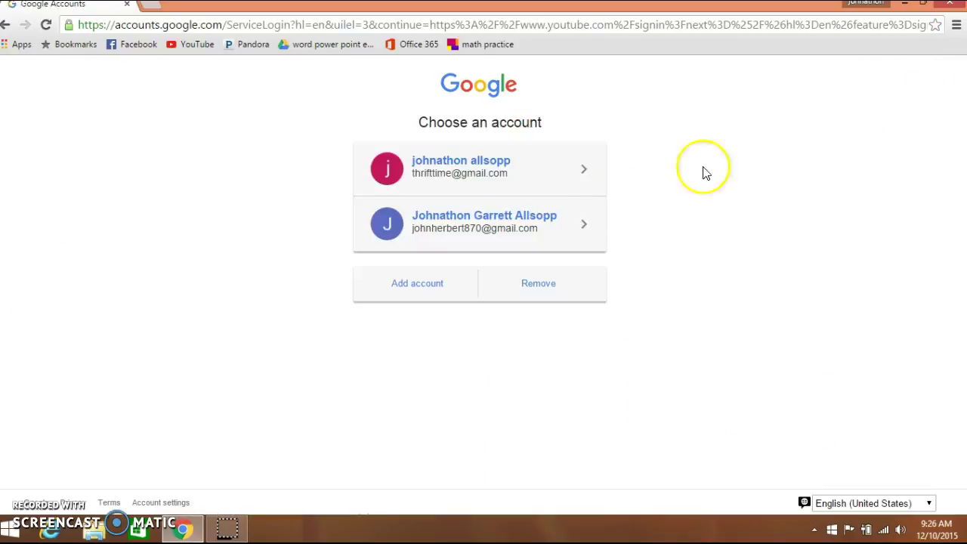
click(434, 294)
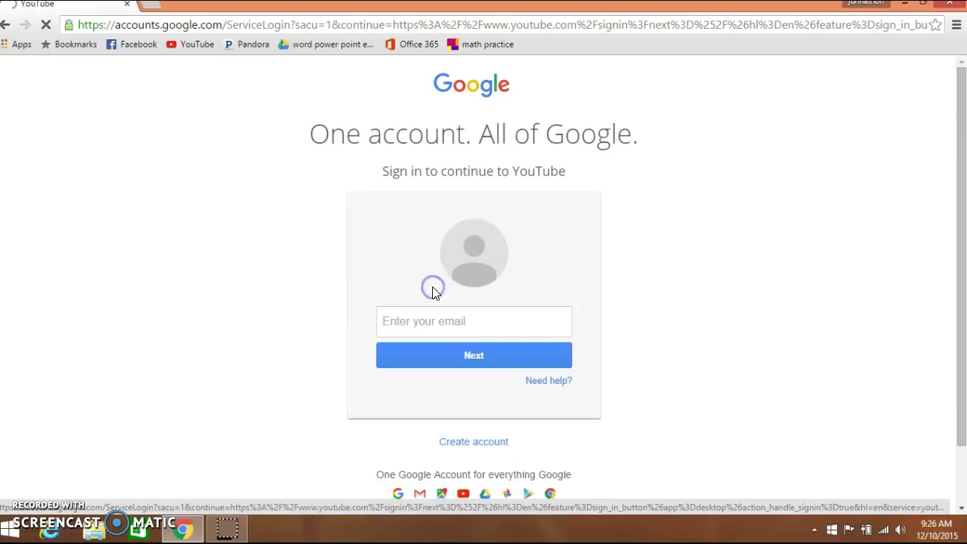
- Start a new Google account with a new Gmail address, entering first name, last name and username
click(486, 444)
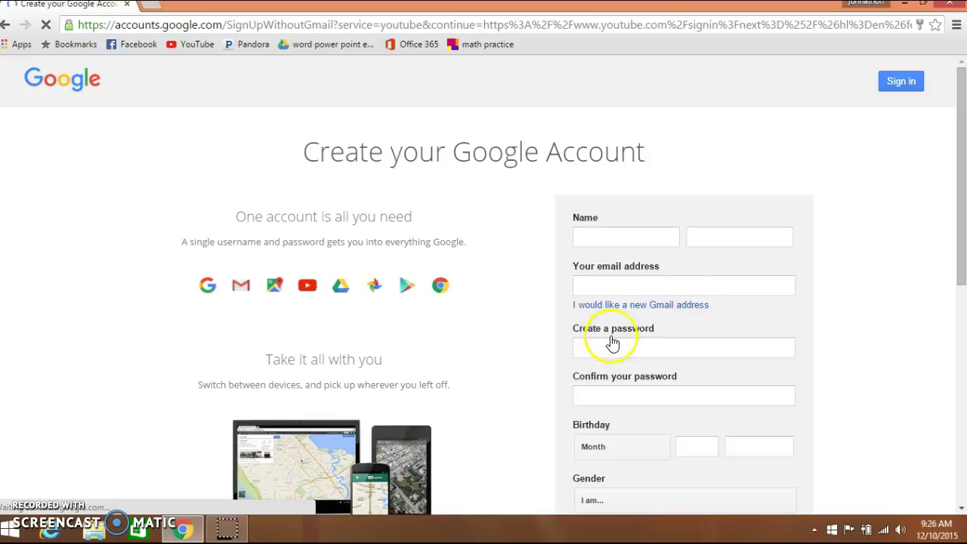
click(616, 306)
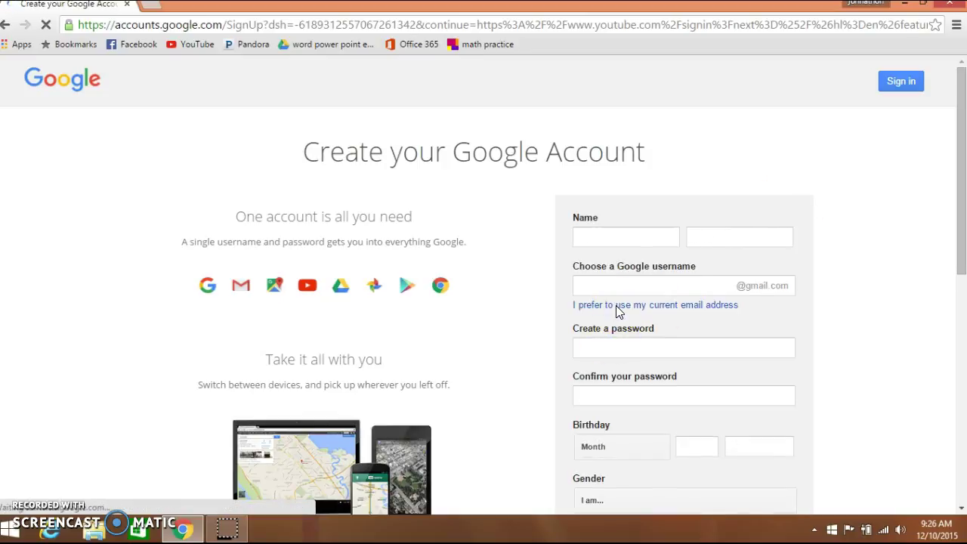
click(605, 237)
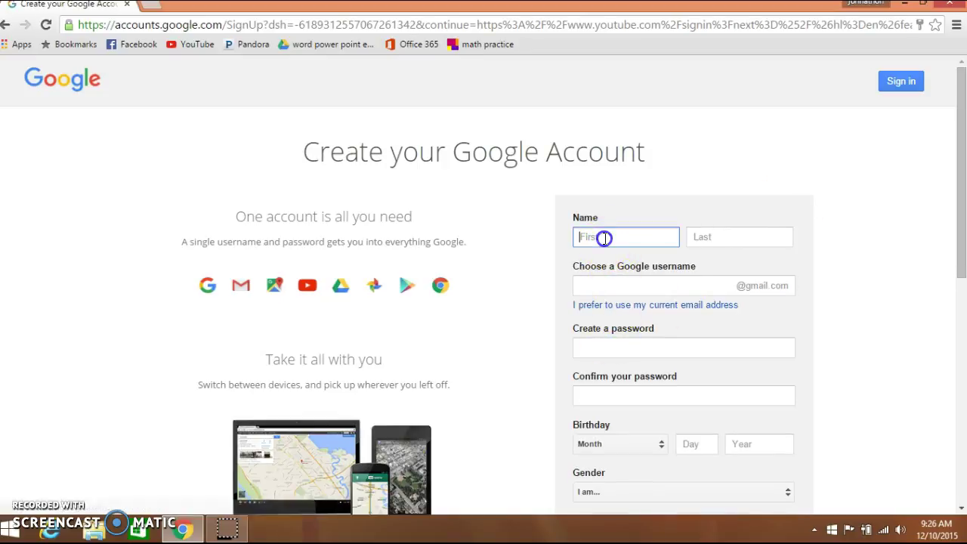
text(ji)
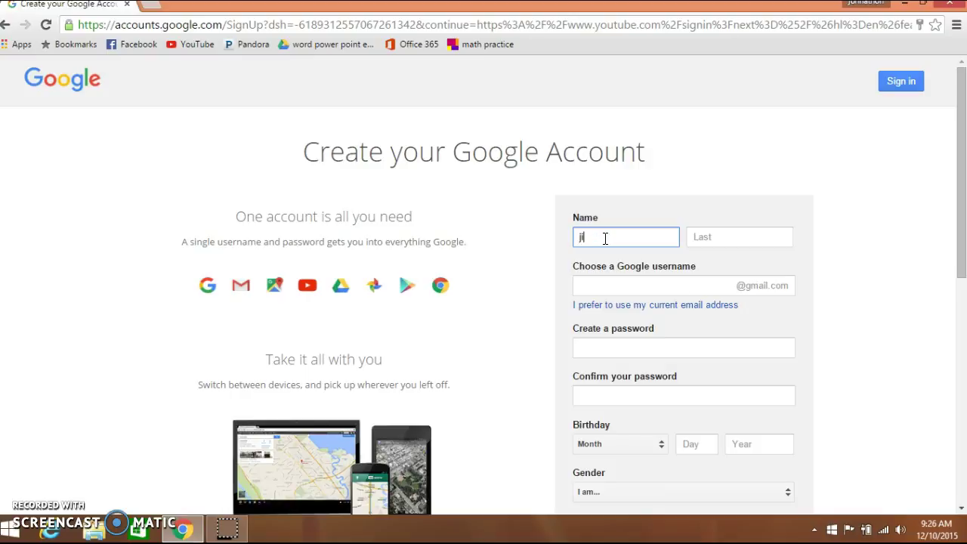
text(mmy)
key(Tab)
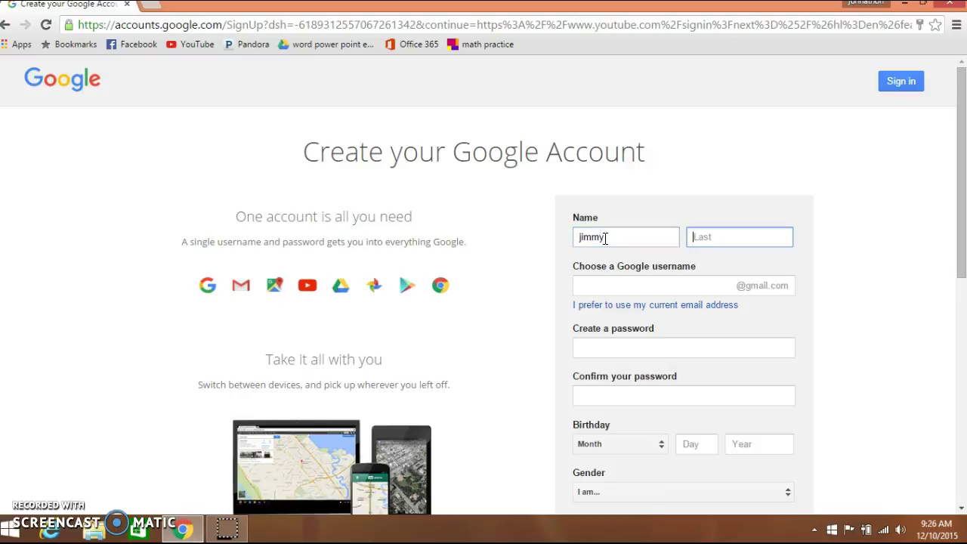
text(neutron)
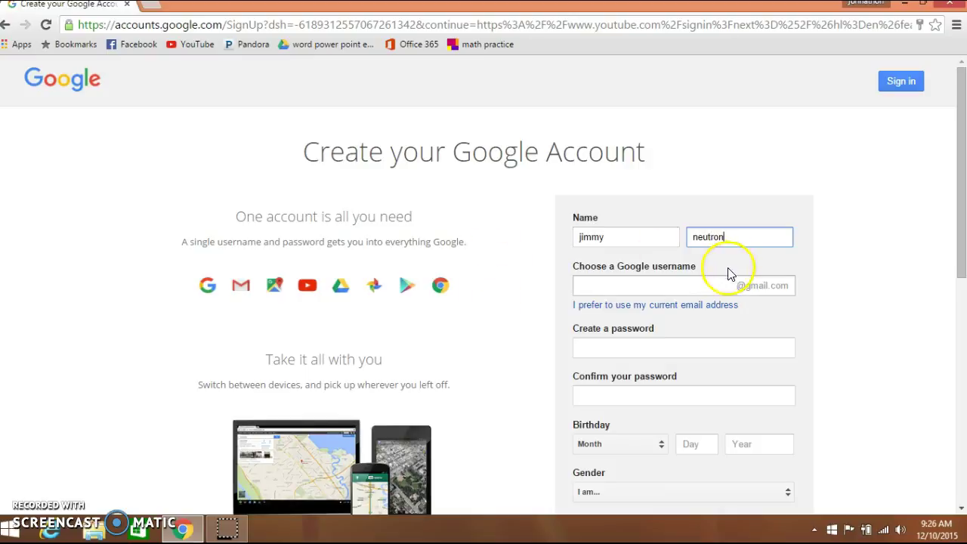
click(696, 284)
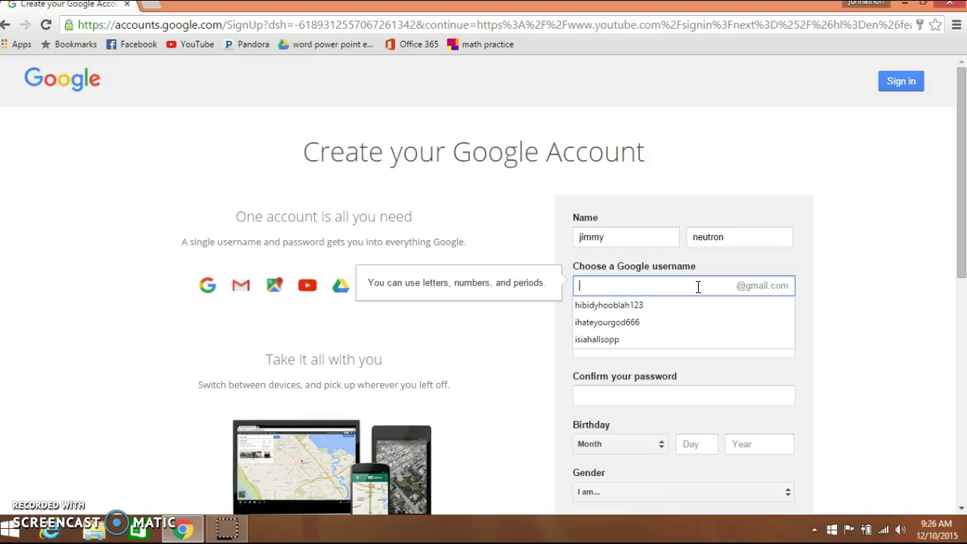
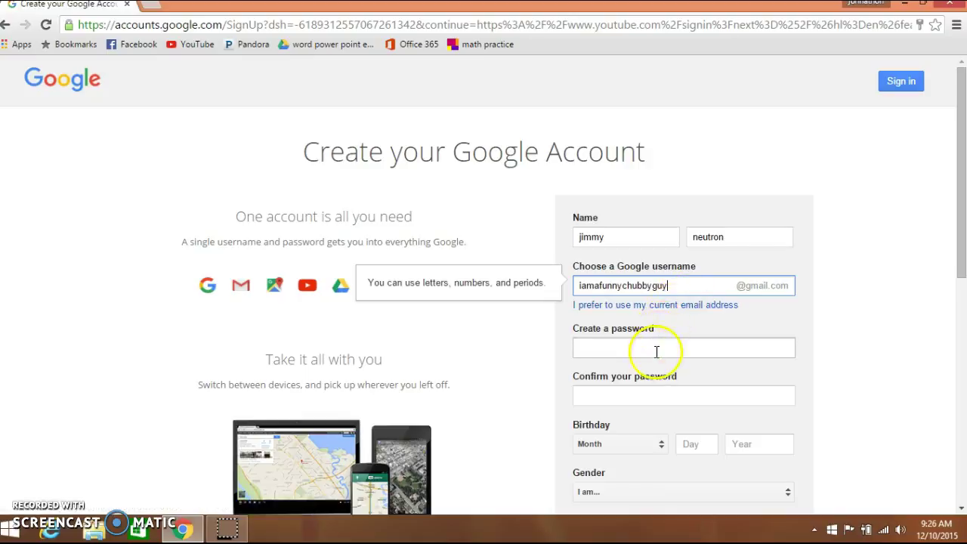
- Enter the account password and confirm it
click(655, 353)
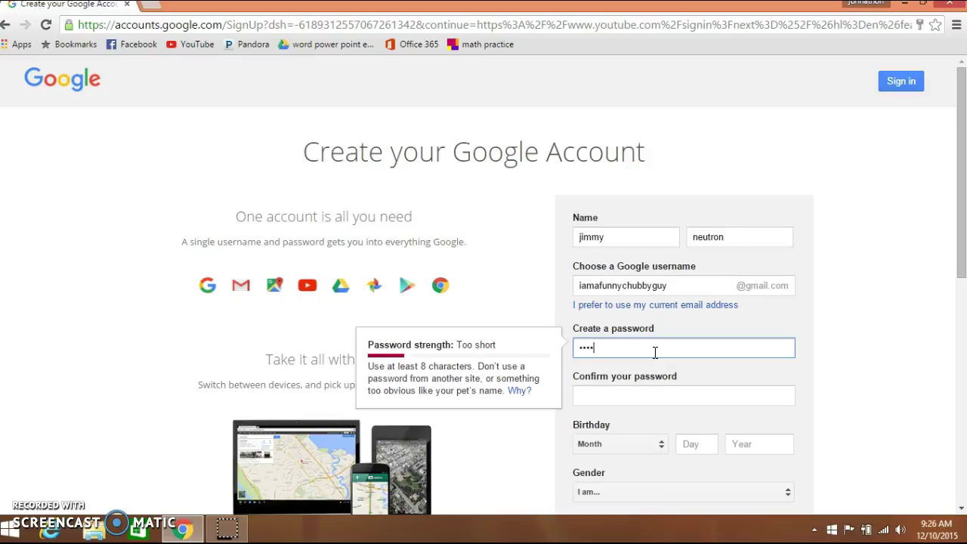
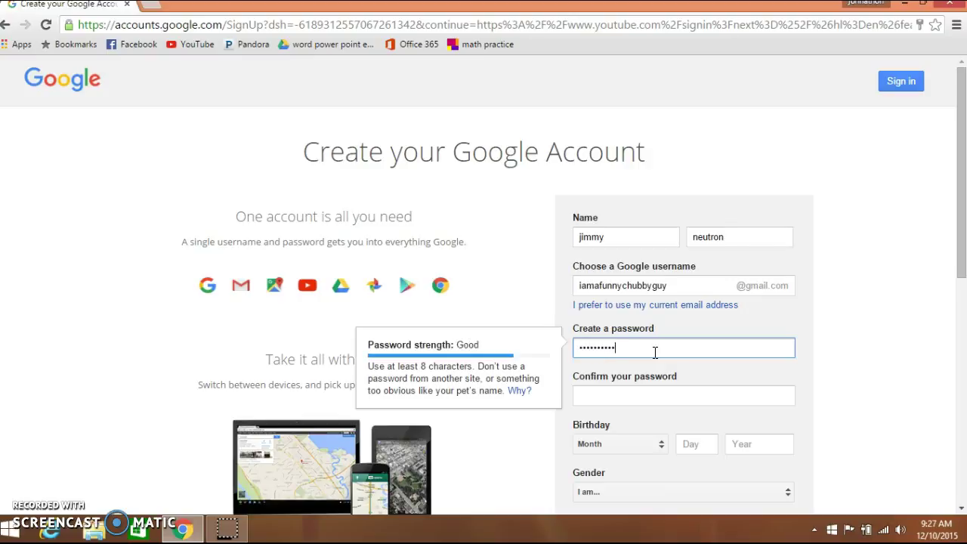
click(639, 395)
text(1)
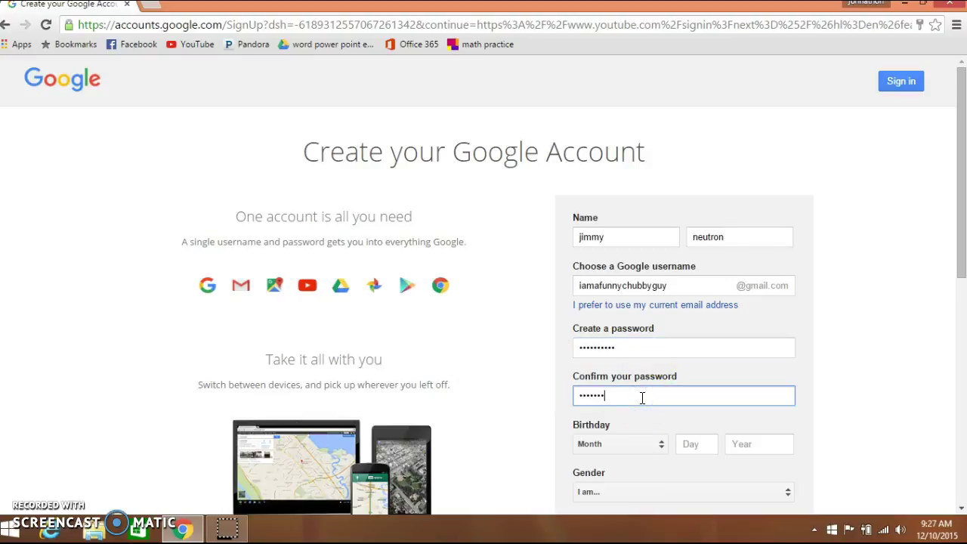
- Set the birthday to April 16, 1981 and bring up the gender choices
click(621, 445)
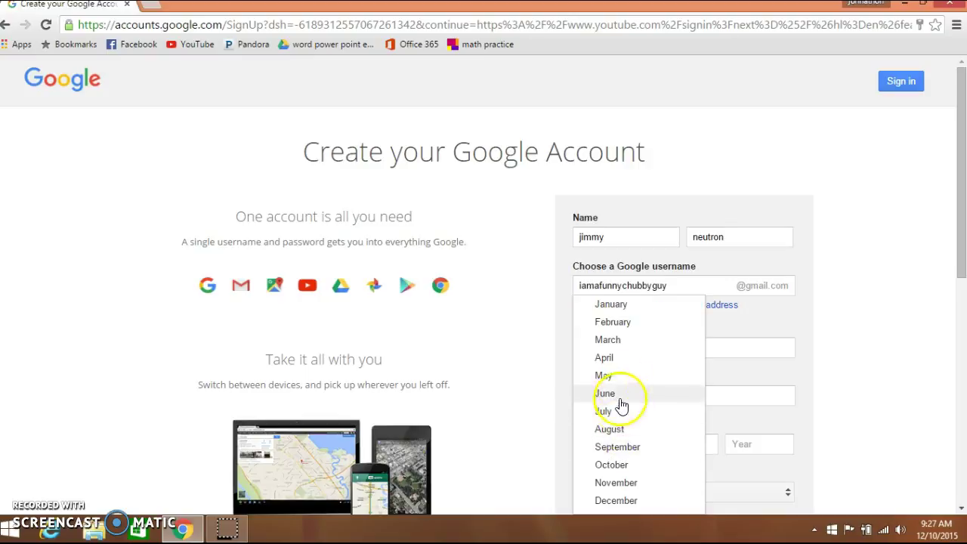
click(616, 360)
click(694, 445)
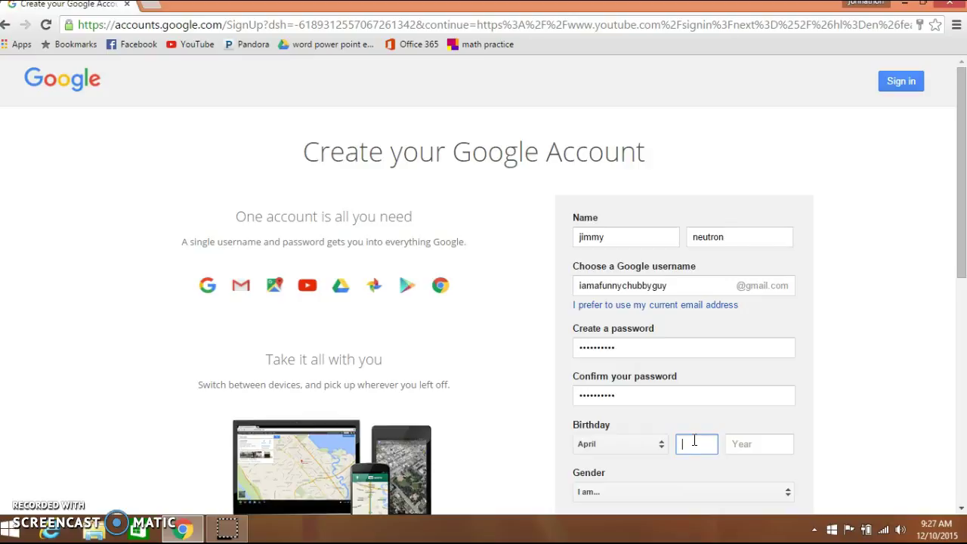
text(16)
key(Tab)
text(19)
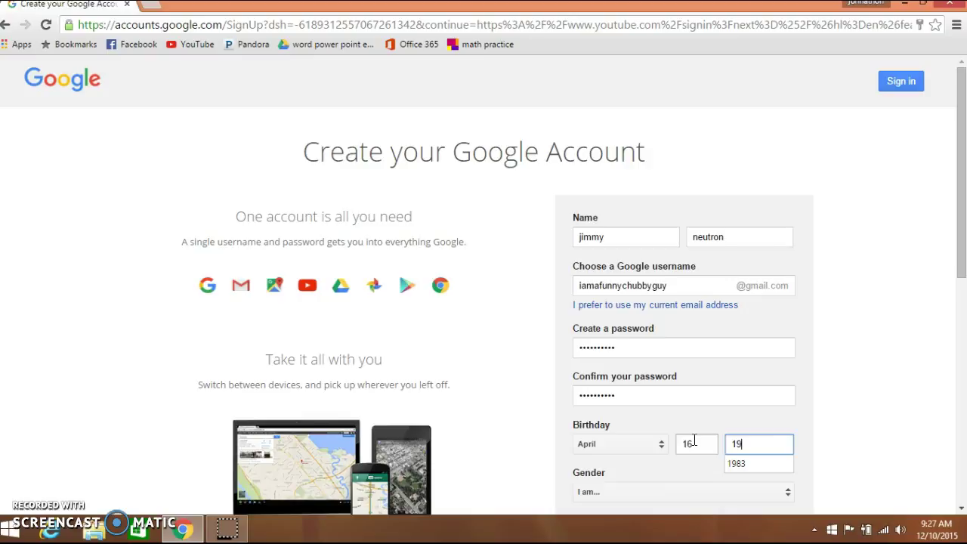
text(81)
click(620, 492)
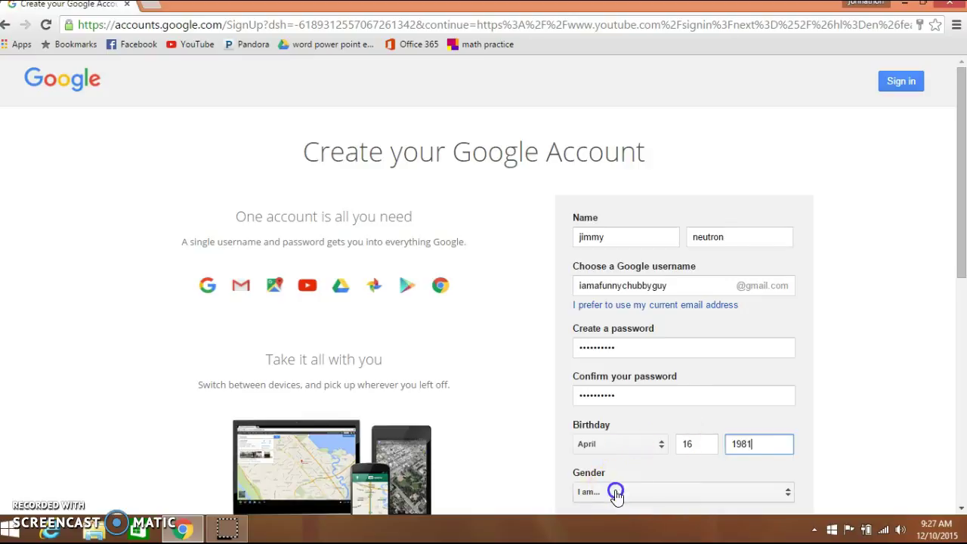
- Set gender to Female and enter a current email address
click(616, 468)
scroll(563, 478, down, 2)
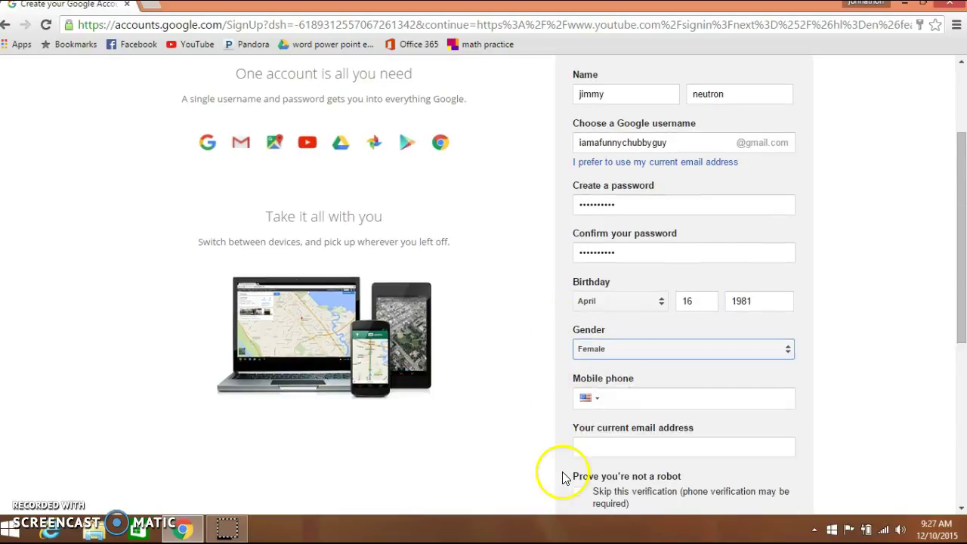
click(626, 415)
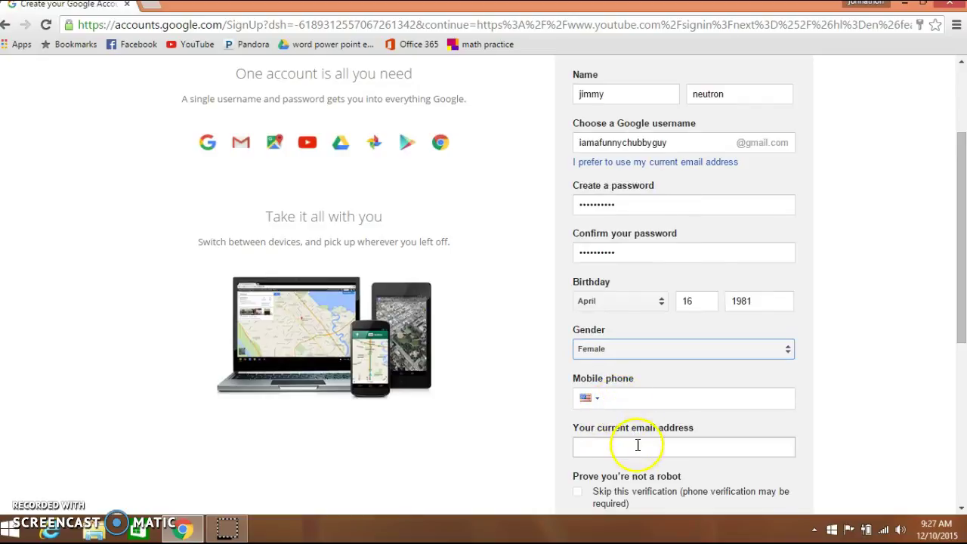
click(637, 444)
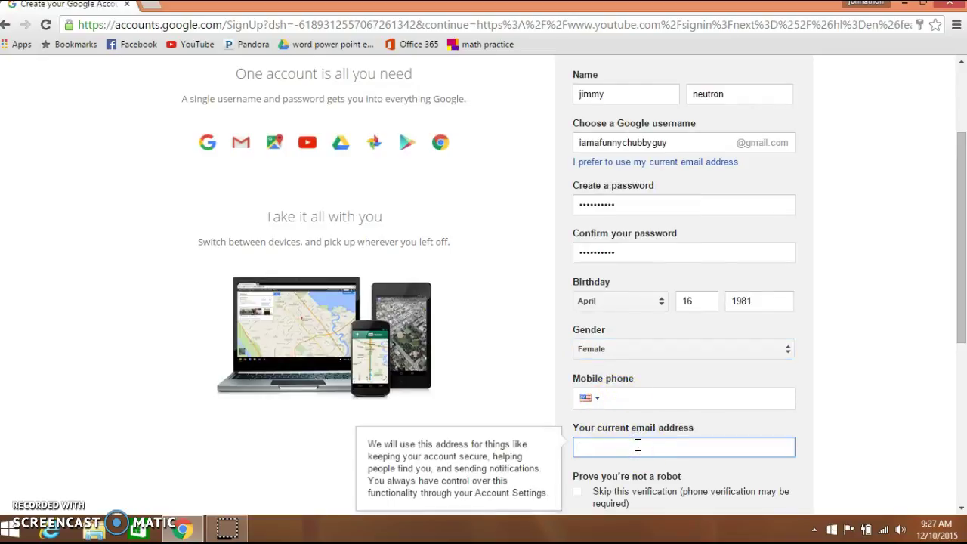
click(609, 445)
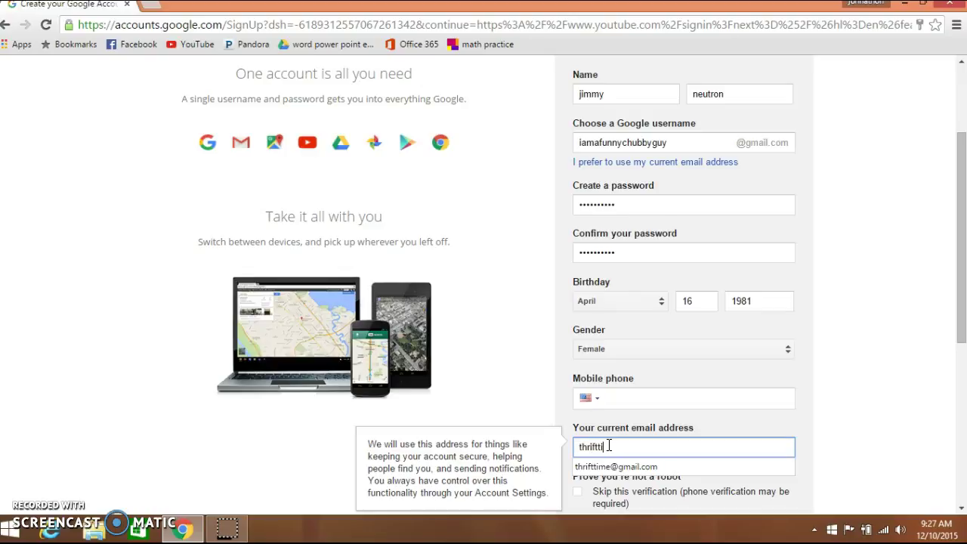
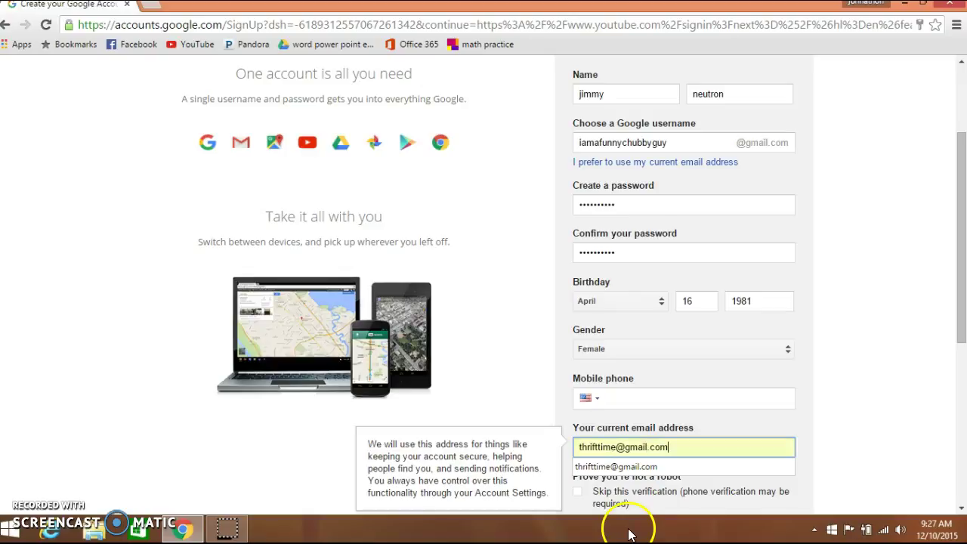
click(529, 394)
scroll(532, 395, down, 2)
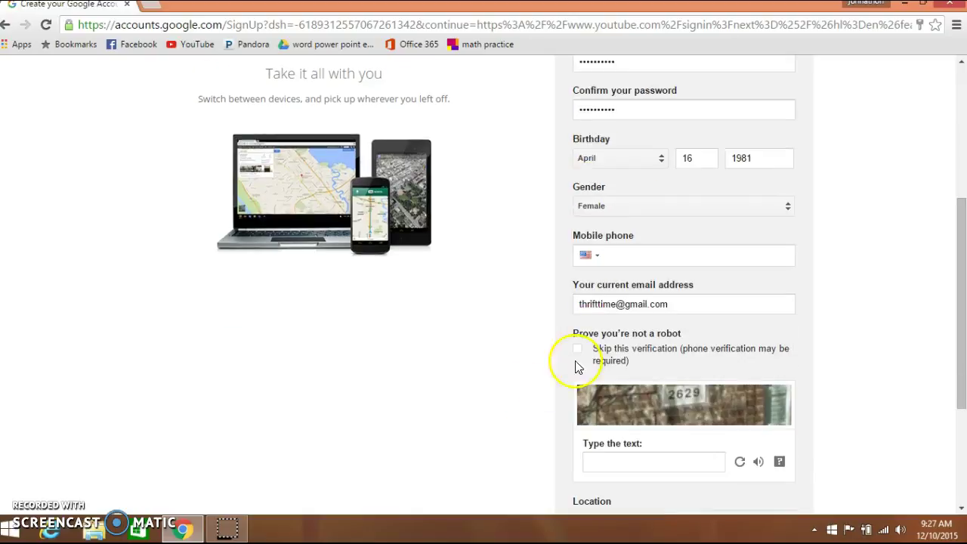
- Enter the verification text, agree to the Terms of Service and submit the form
click(607, 460)
text(26)
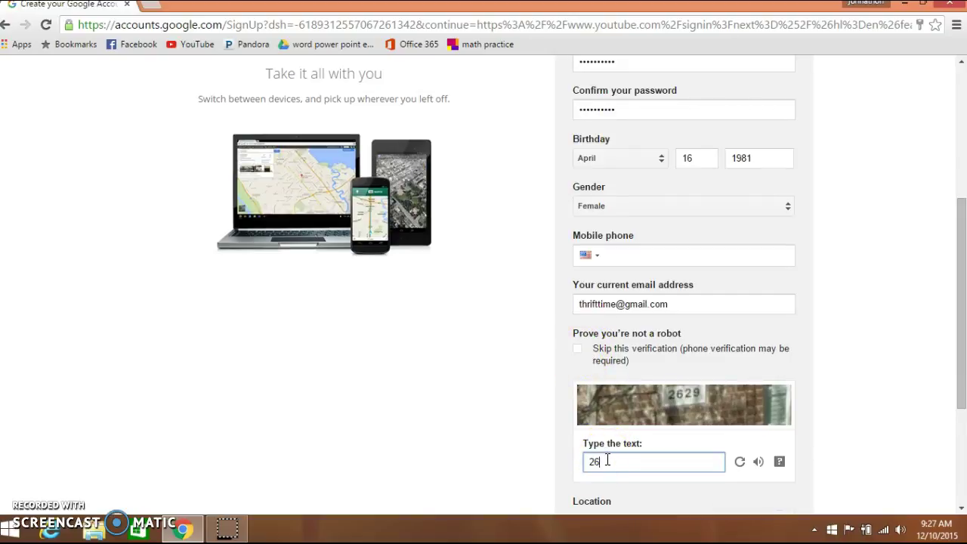
text(29)
scroll(423, 476, down, 1)
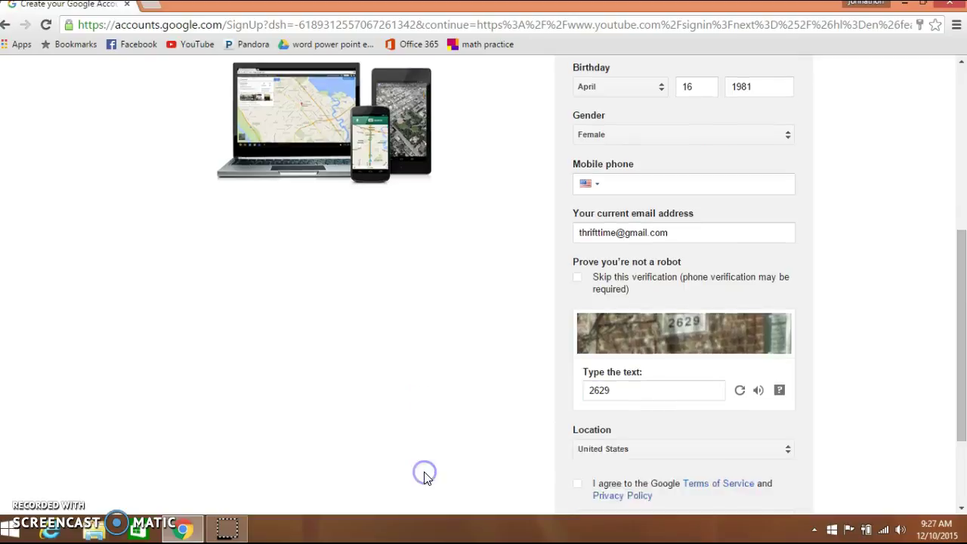
scroll(426, 473, down, 2)
click(577, 351)
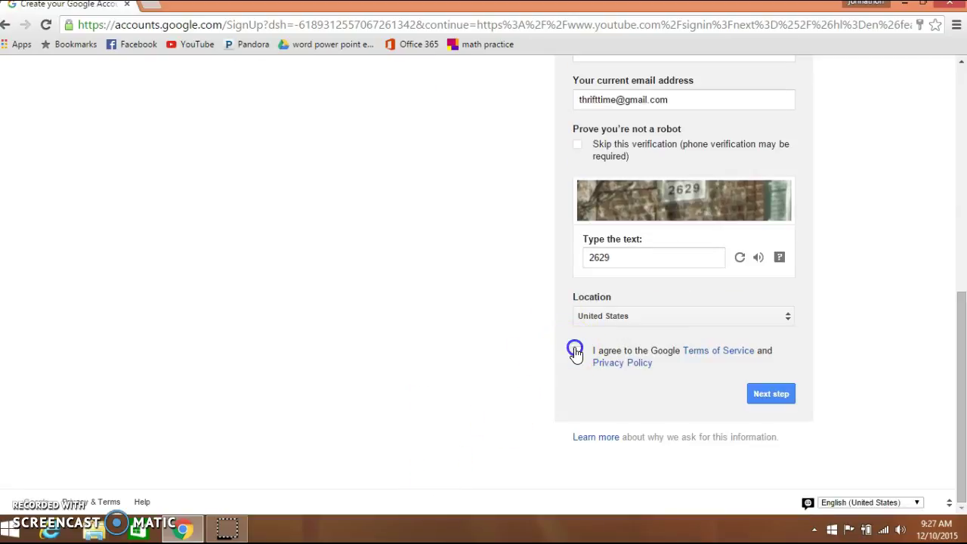
click(768, 394)
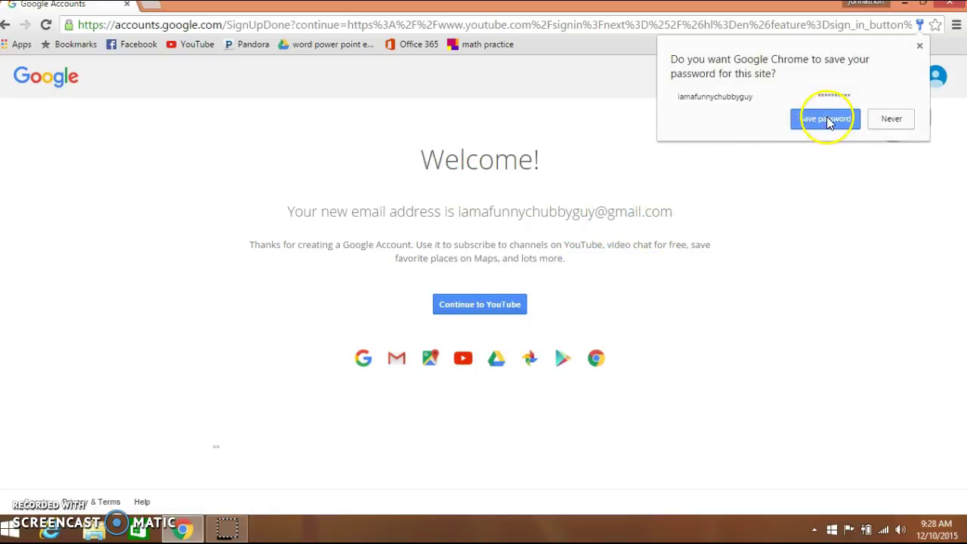
- Save the new account's password in Chrome and continue to YouTube from the Welcome page
click(825, 118)
click(500, 305)
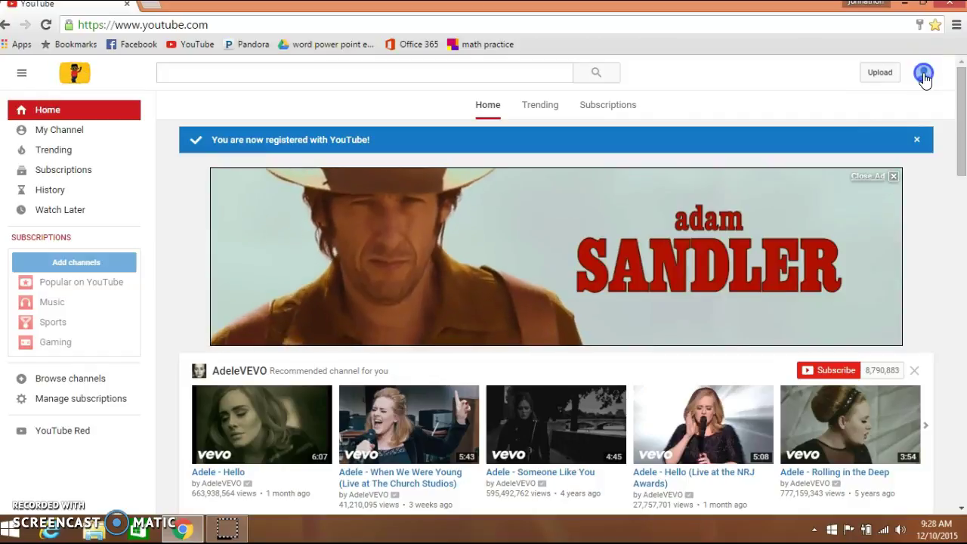
- From the avatar menu, try the profile photo option, then go to Creator Studio
click(924, 73)
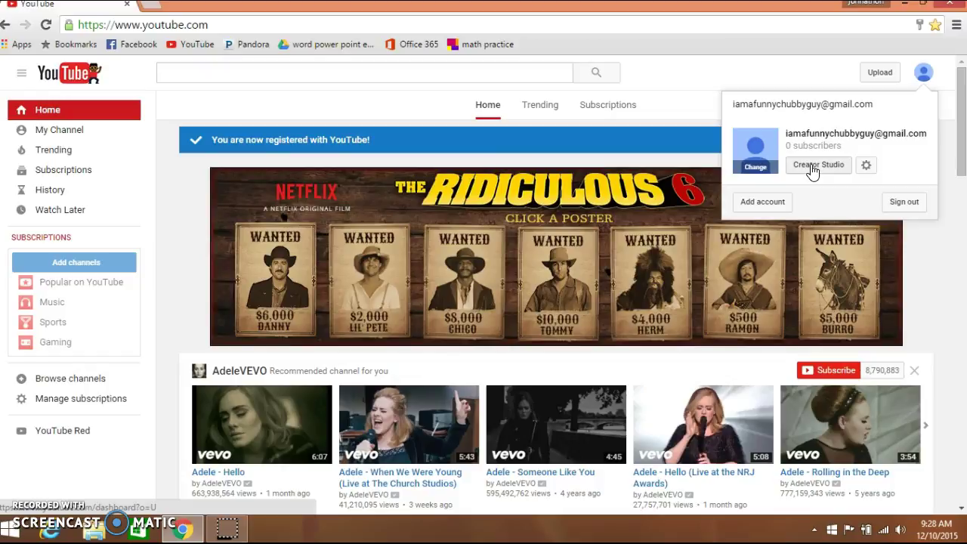
click(757, 167)
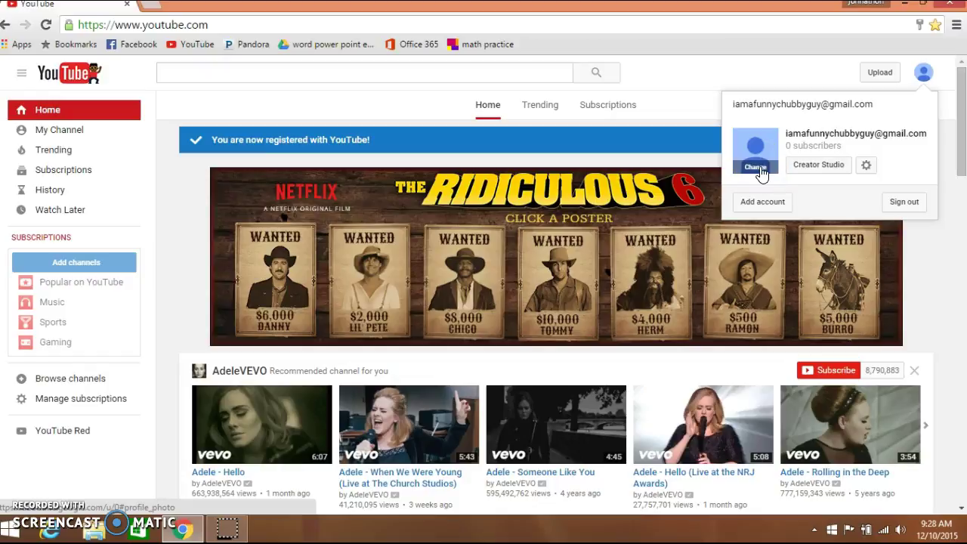
click(757, 174)
click(800, 165)
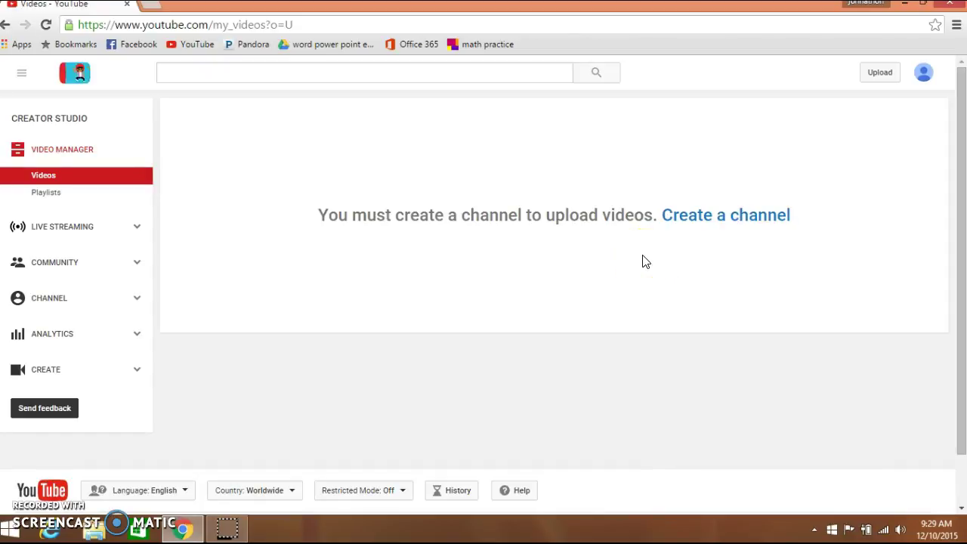
- Look through the Videos list in Video Manager, then open the Create a channel prompt
click(81, 179)
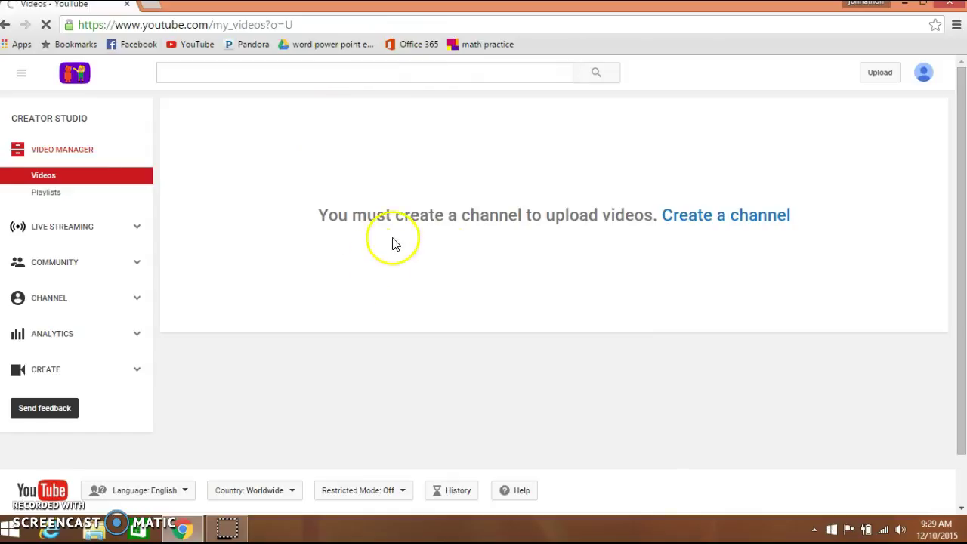
scroll(680, 294, down, 2)
scroll(823, 344, up, 2)
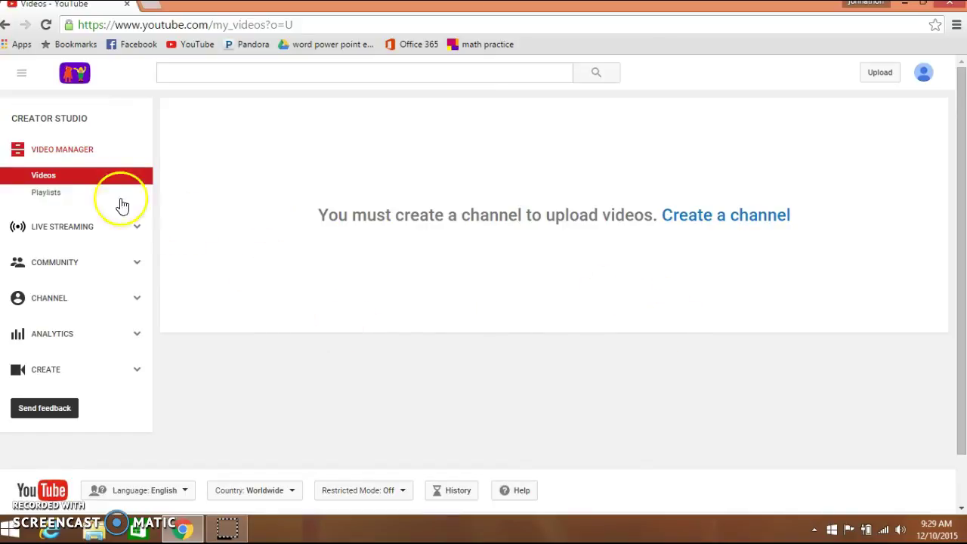
click(66, 155)
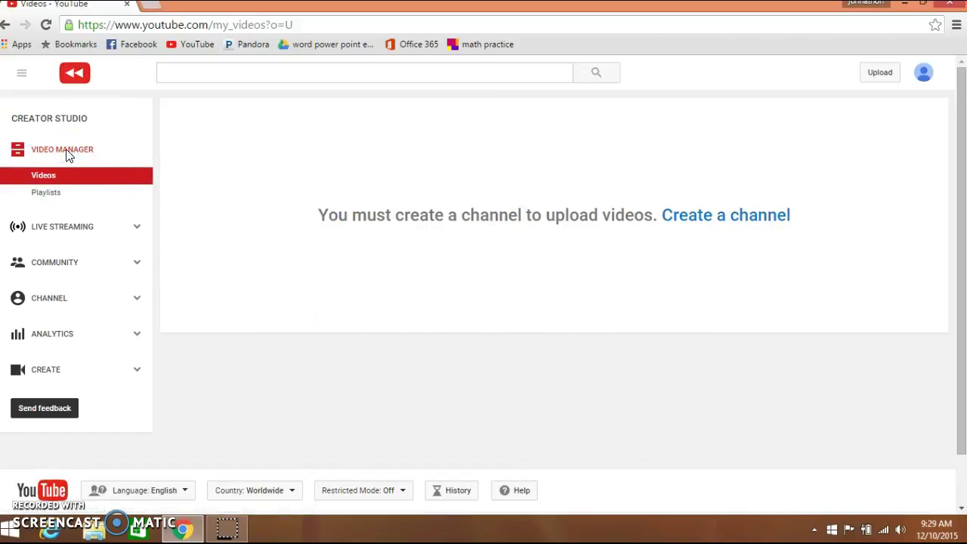
click(66, 155)
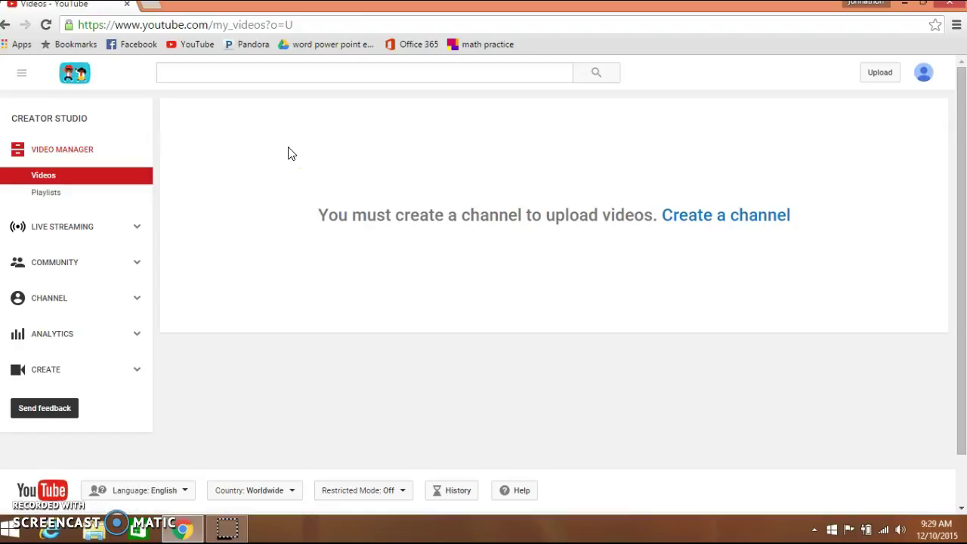
click(65, 149)
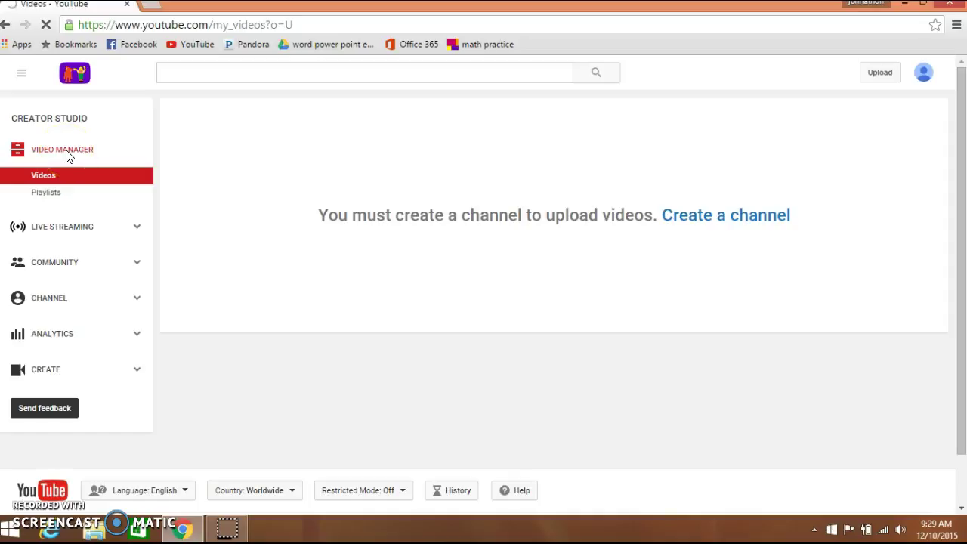
click(46, 157)
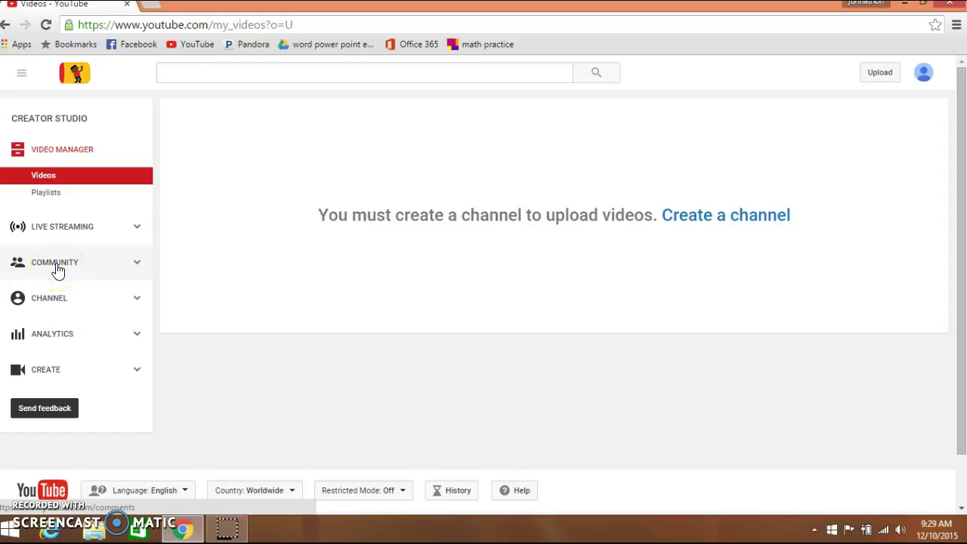
click(58, 268)
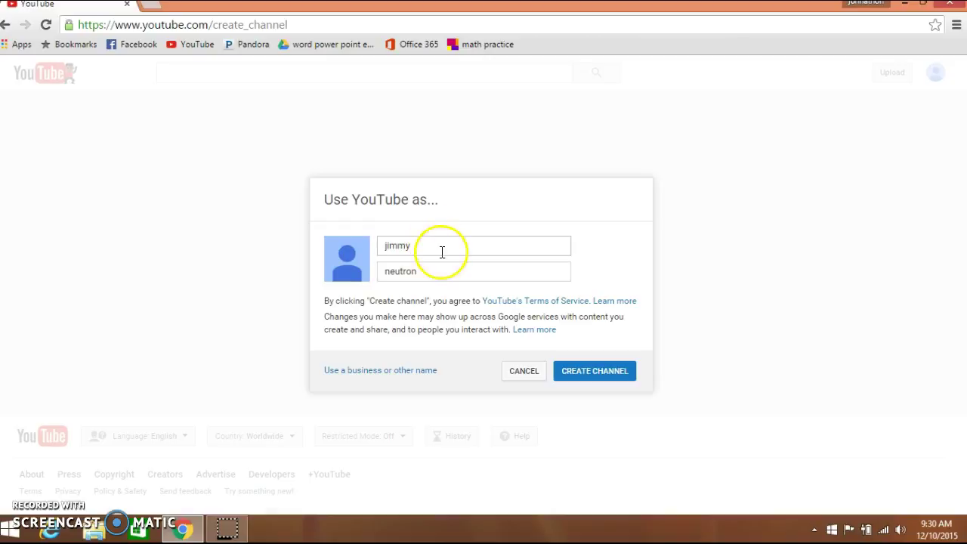
- Cancel the Use YouTube as… dialog
click(524, 370)
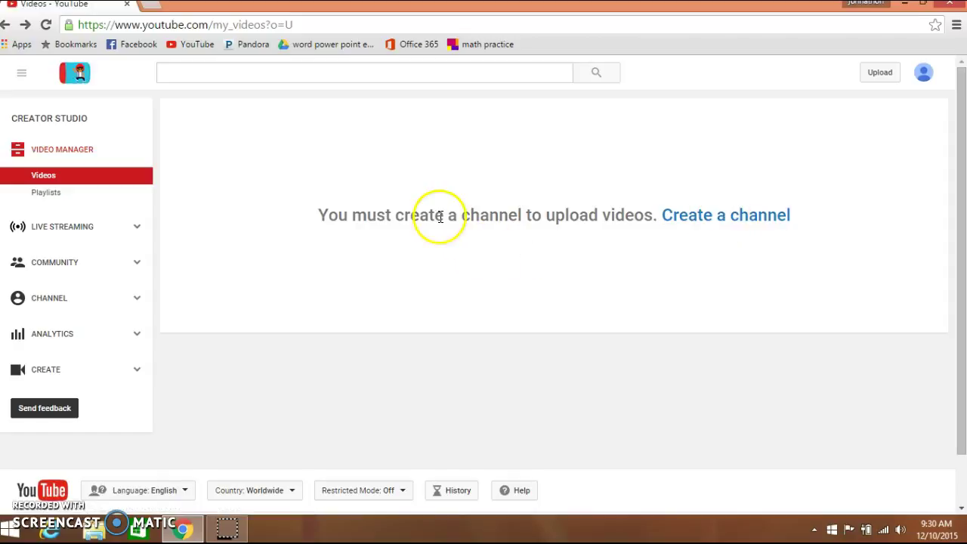
click(54, 302)
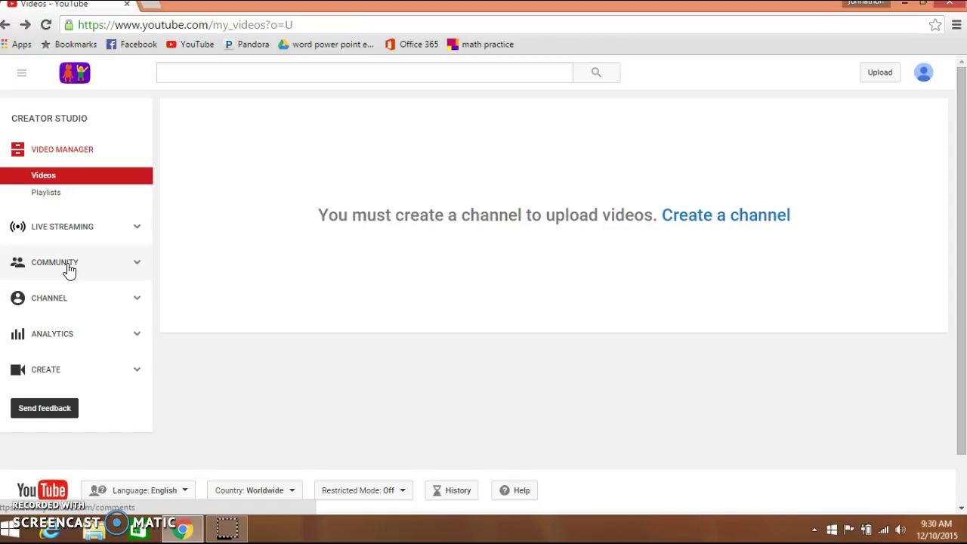
click(69, 270)
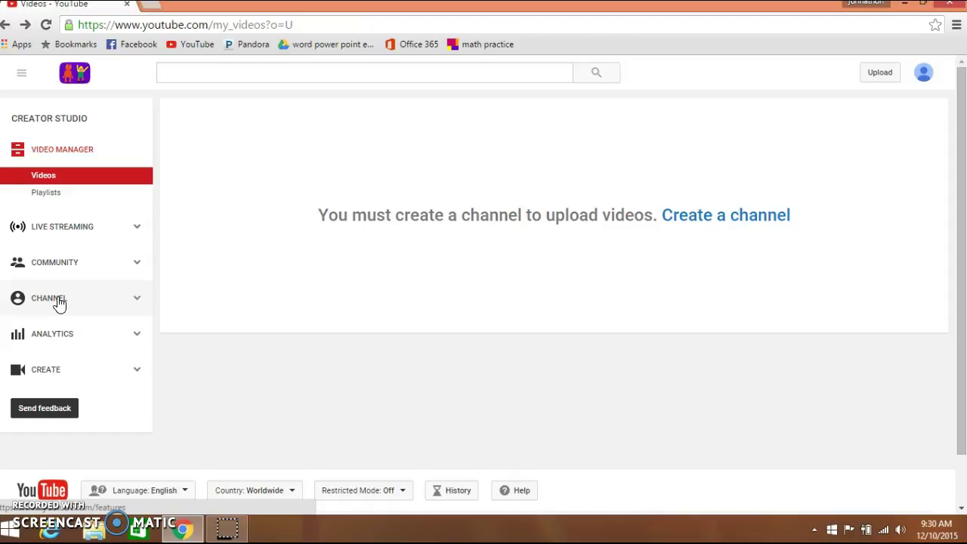
click(48, 344)
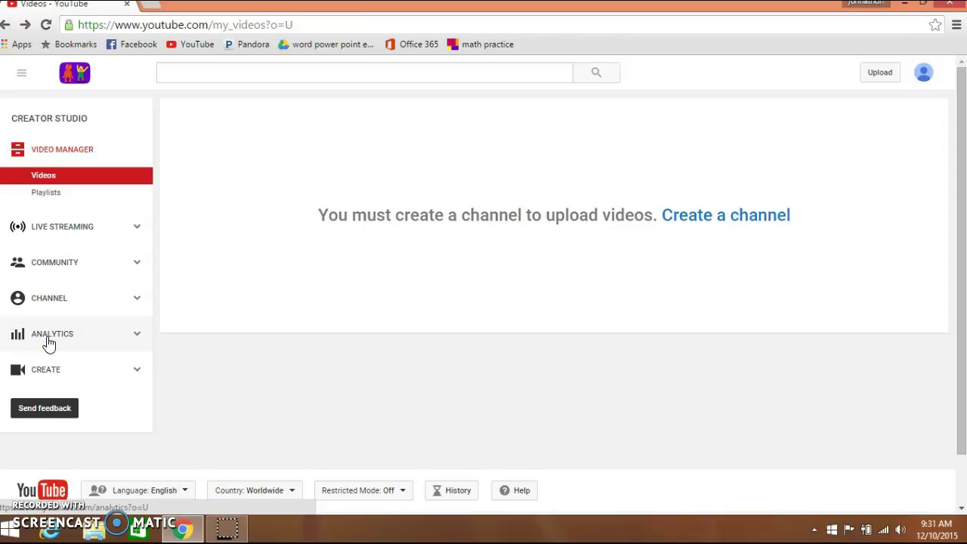
- Pass through Analytics and the CREATE section to reach the Audio Library
click(92, 332)
click(53, 370)
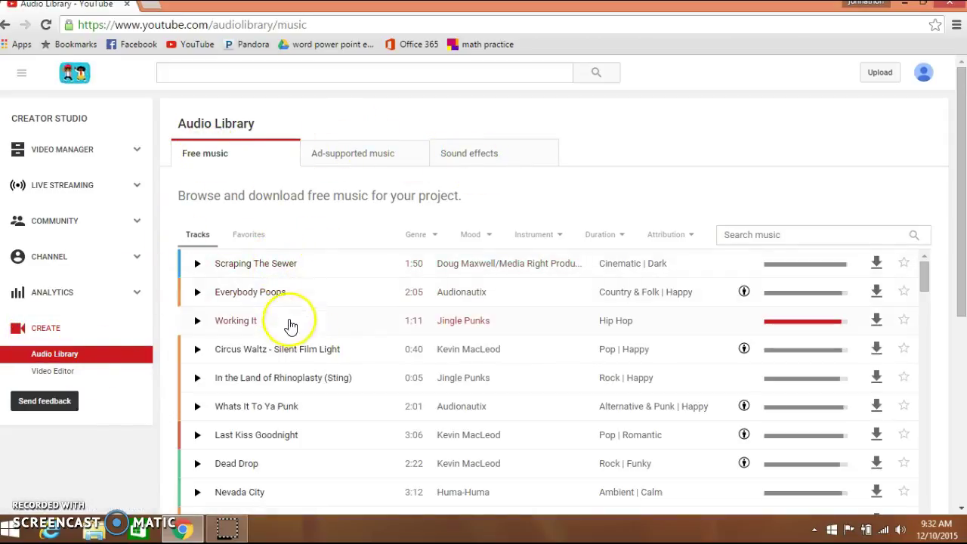
- Preview 'Scraping The Sewer' in the Audio Library, then return to Video Manager
click(257, 263)
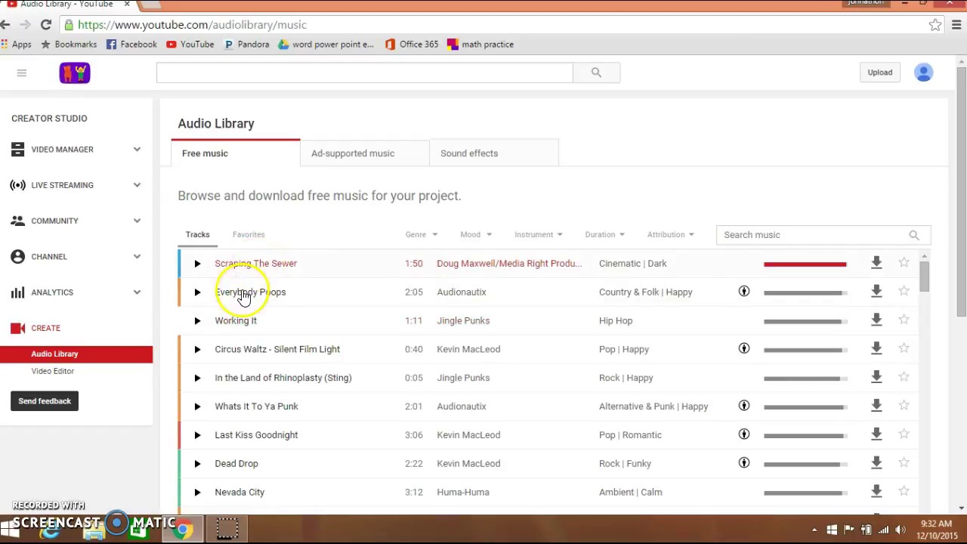
click(20, 329)
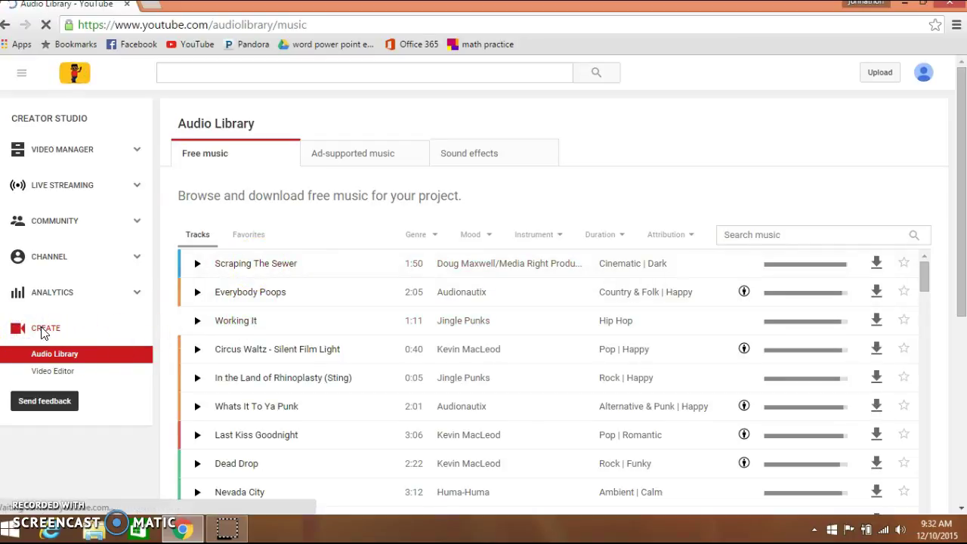
click(62, 149)
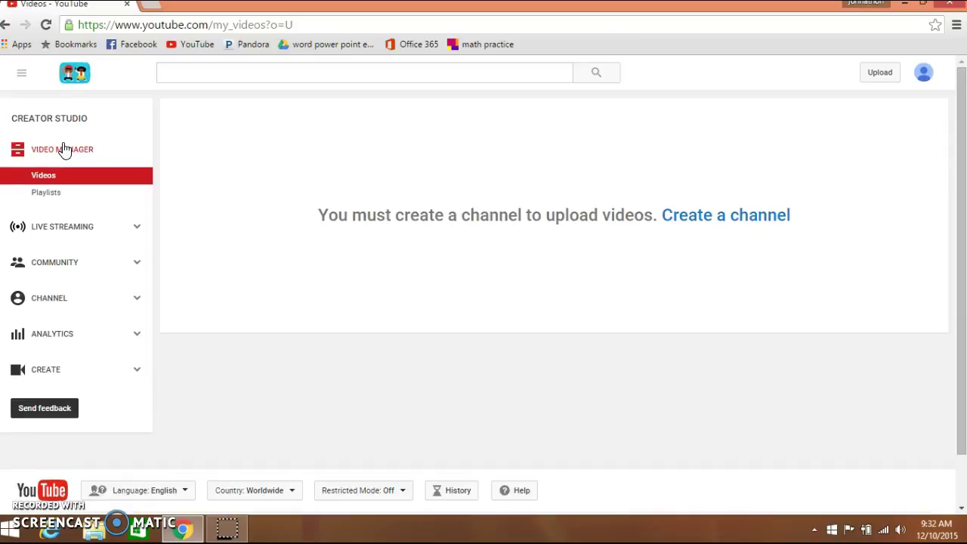
- Reload Video Manager and follow the 'Create a channel' link to reopen the prompt
click(64, 149)
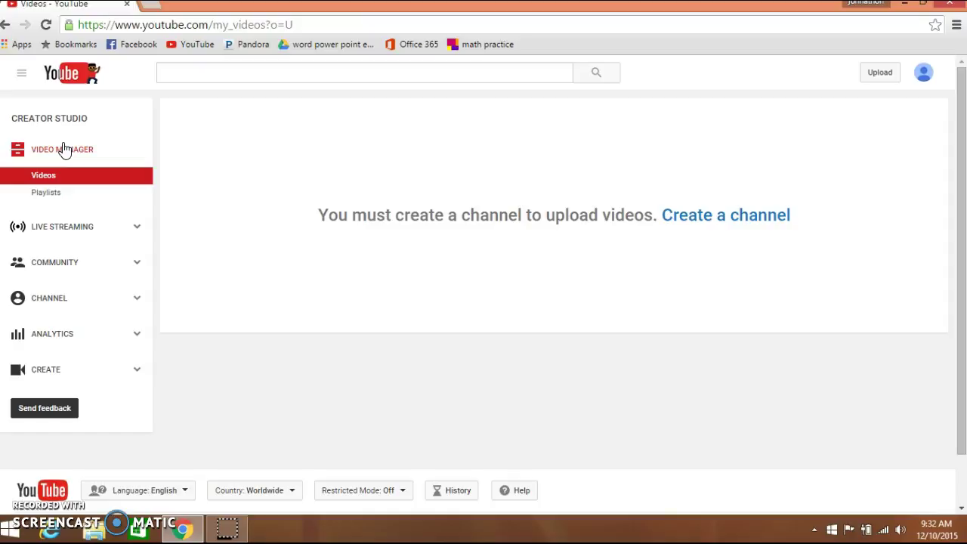
click(740, 218)
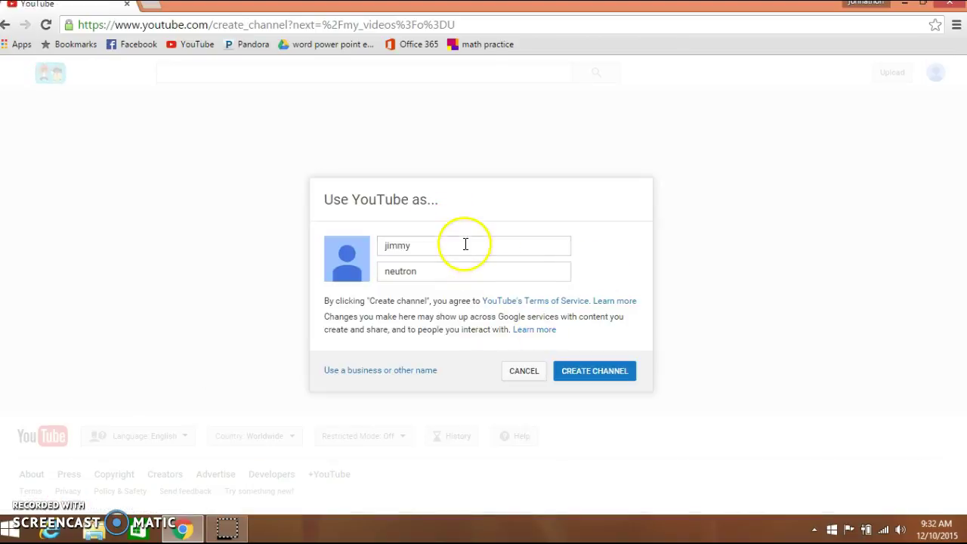
- Confirm creating the channel under the prefilled first and last name
click(585, 372)
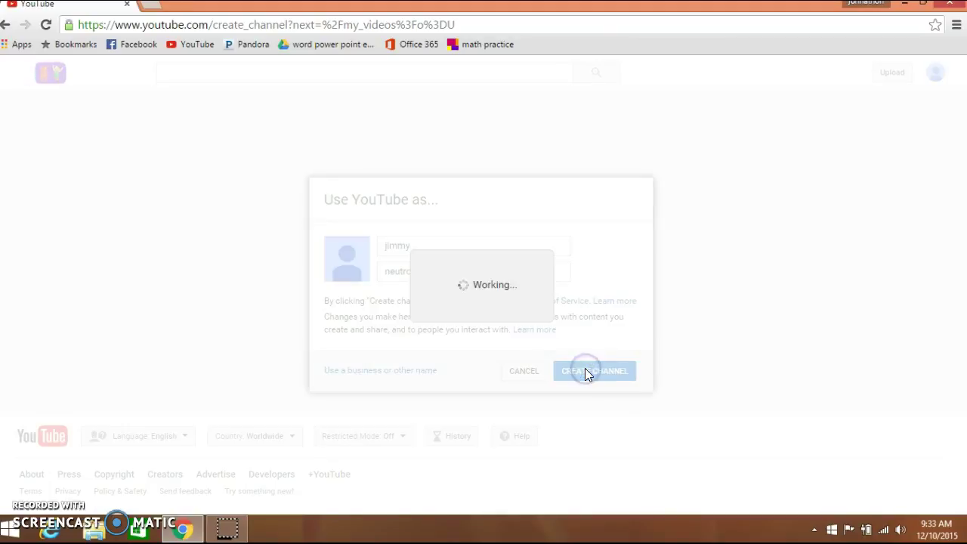